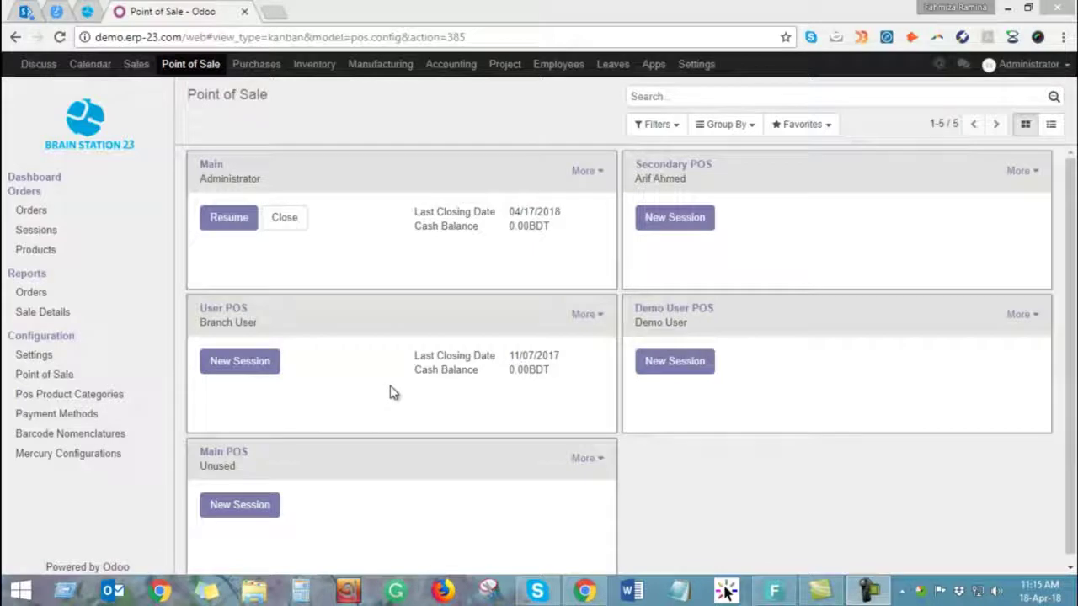
Resume the open session of the Main point of sale.
left_click(226, 221)
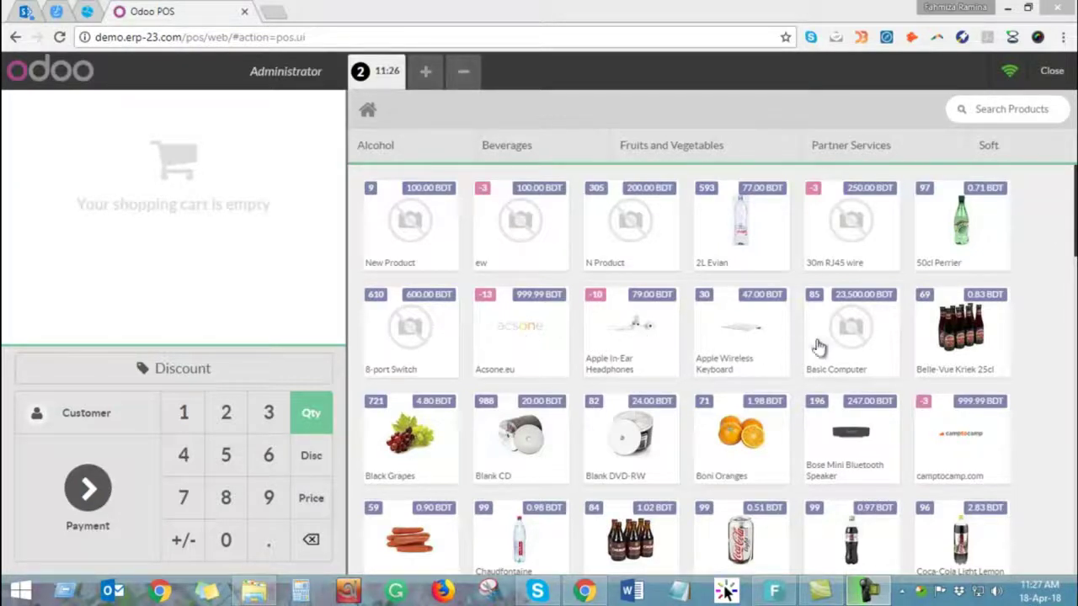
Add Belle-Vue Kriek 25cl, Boni Oranges, Blank DVD-RW and Blank CD, then apply a 10% discount.
left_click(1008, 108)
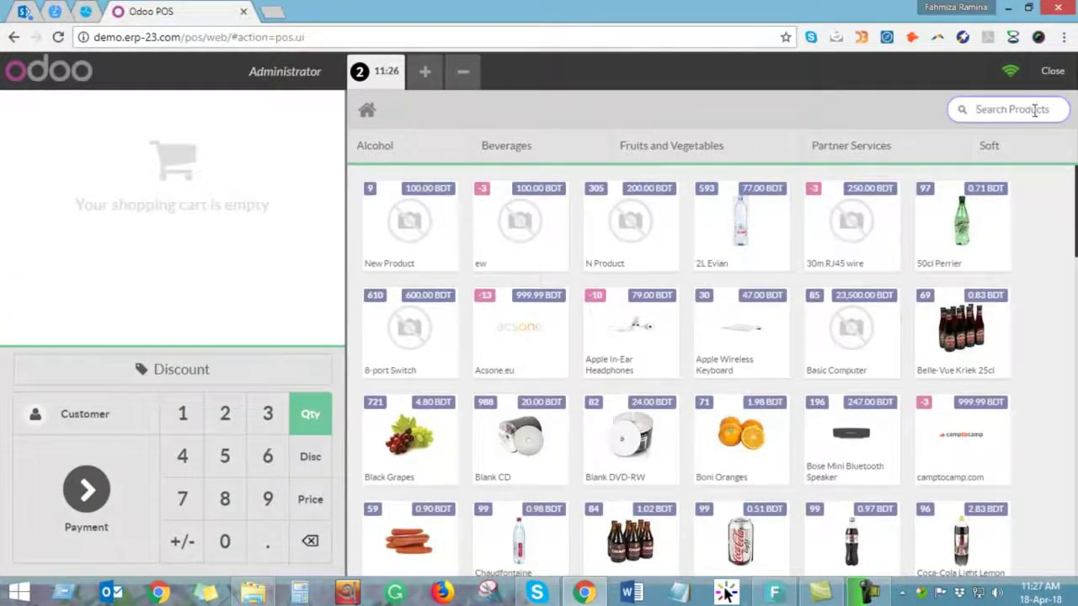
left_click(977, 347)
left_click(763, 449)
left_click(623, 446)
left_click(552, 449)
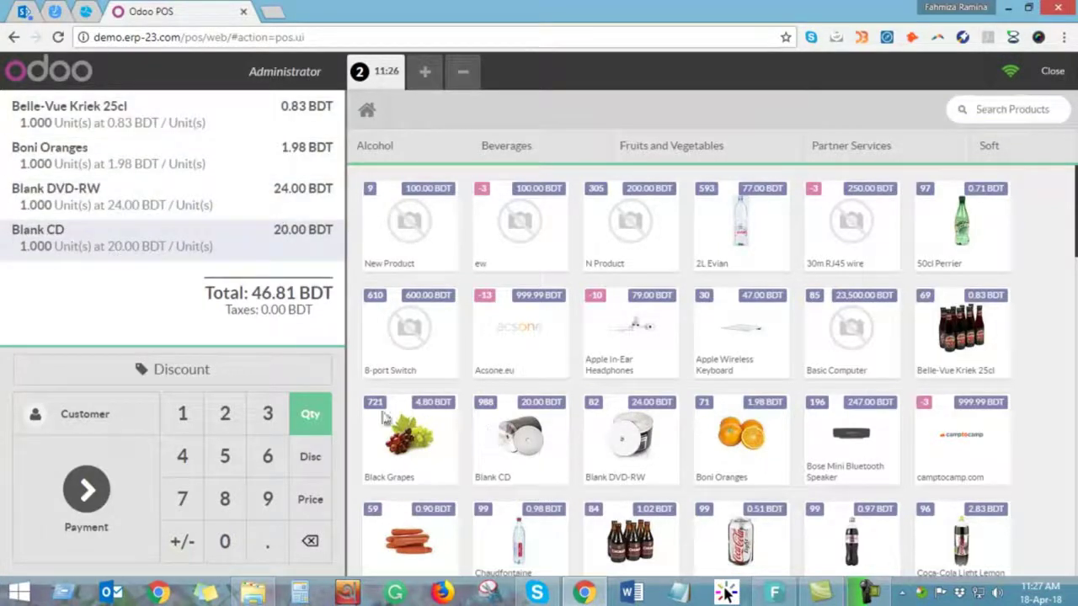
left_click(235, 367)
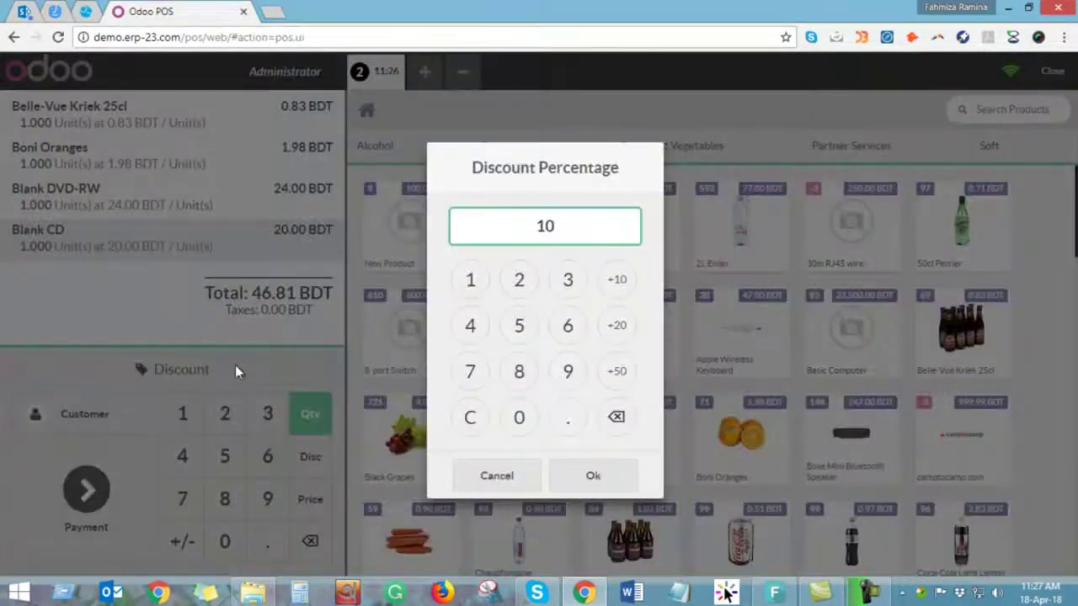
left_click(605, 481)
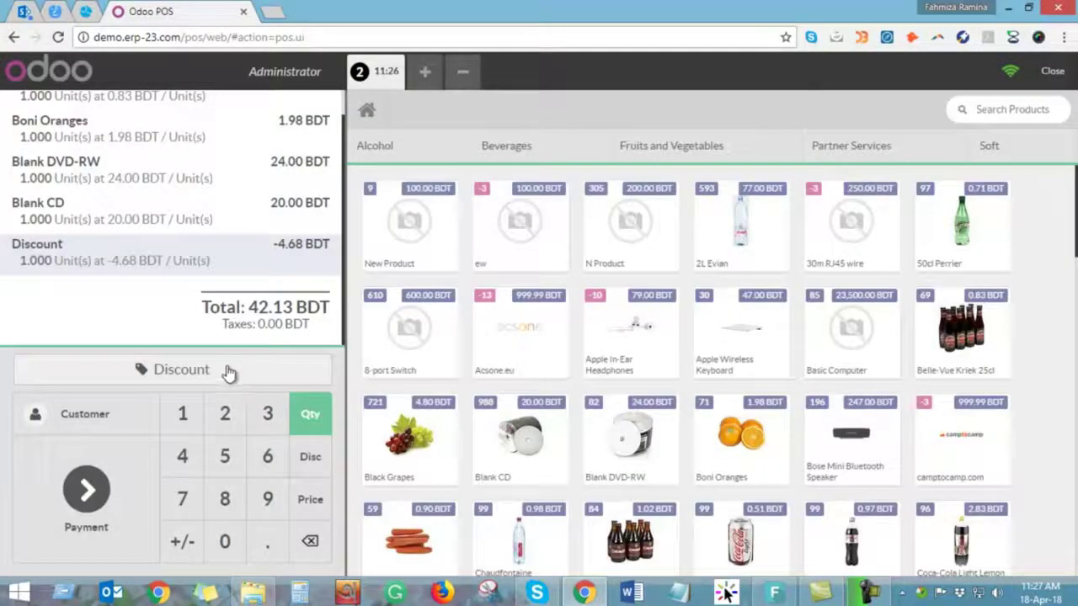
Pay the 42.13 BDT order in cash with 50 BDT tendered, giving 7.87 change.
left_click(85, 492)
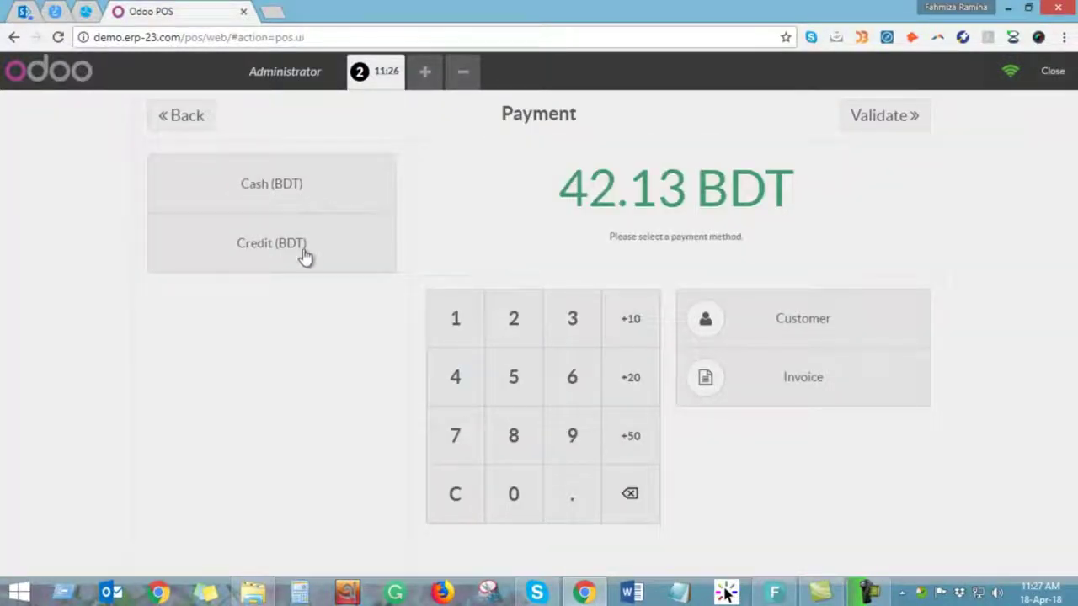
left_click(300, 203)
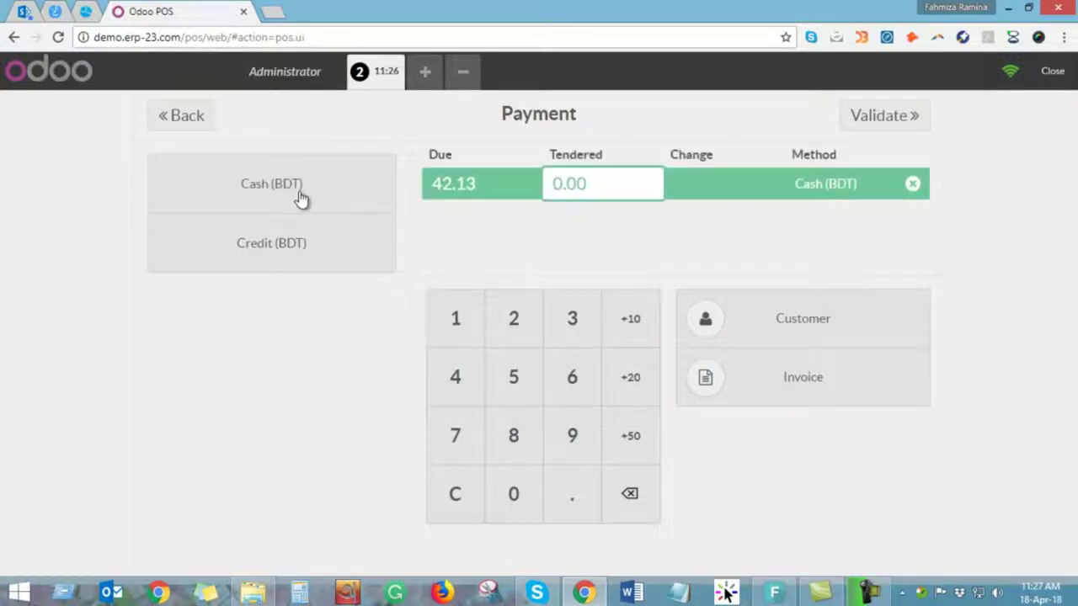
left_click(514, 380)
left_click(513, 494)
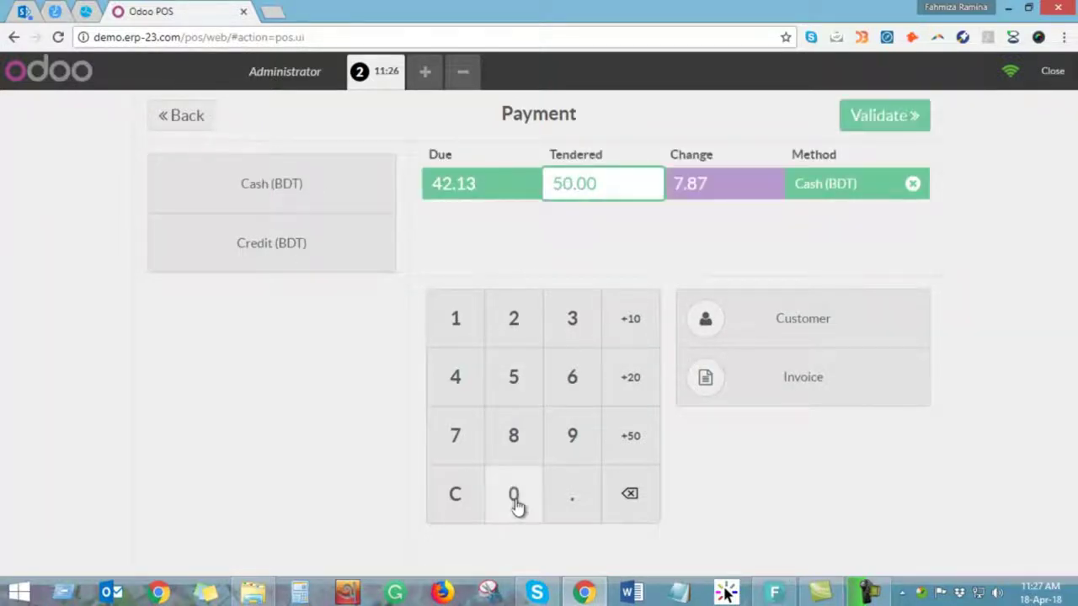
left_click(888, 119)
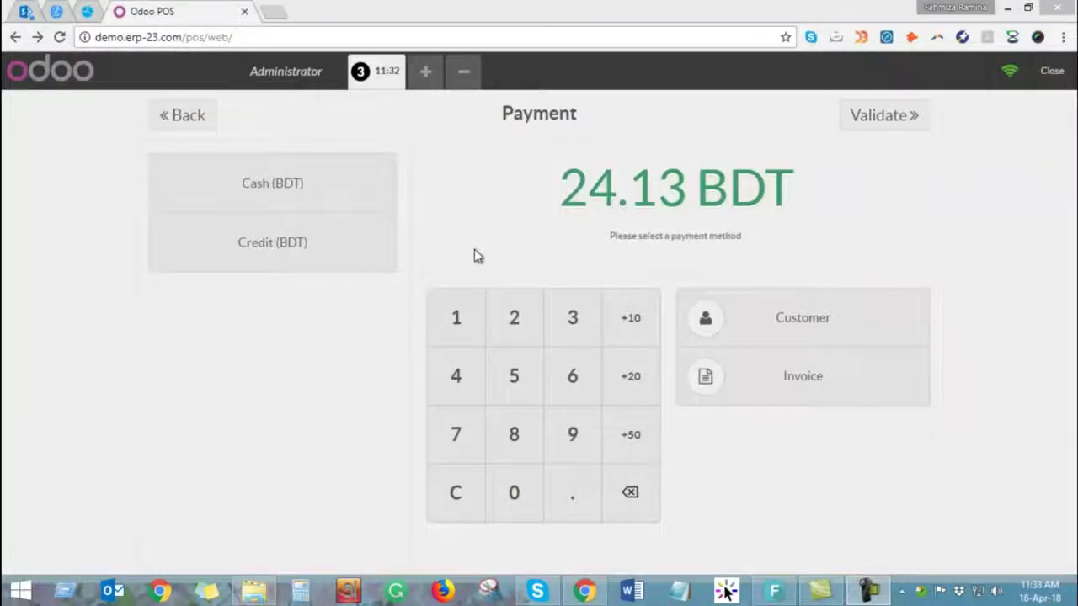
Settle the 24.13 BDT order with a full Credit (BDT) payment.
left_click(328, 257)
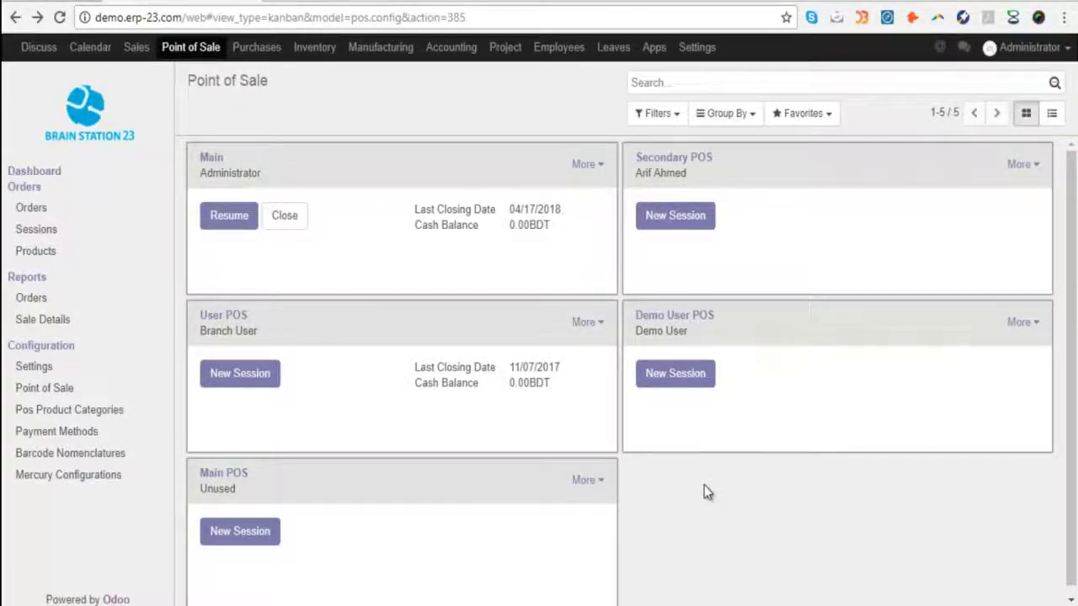
Close the Main session POS/2018/04/17/22 and post its entries.
left_click(284, 217)
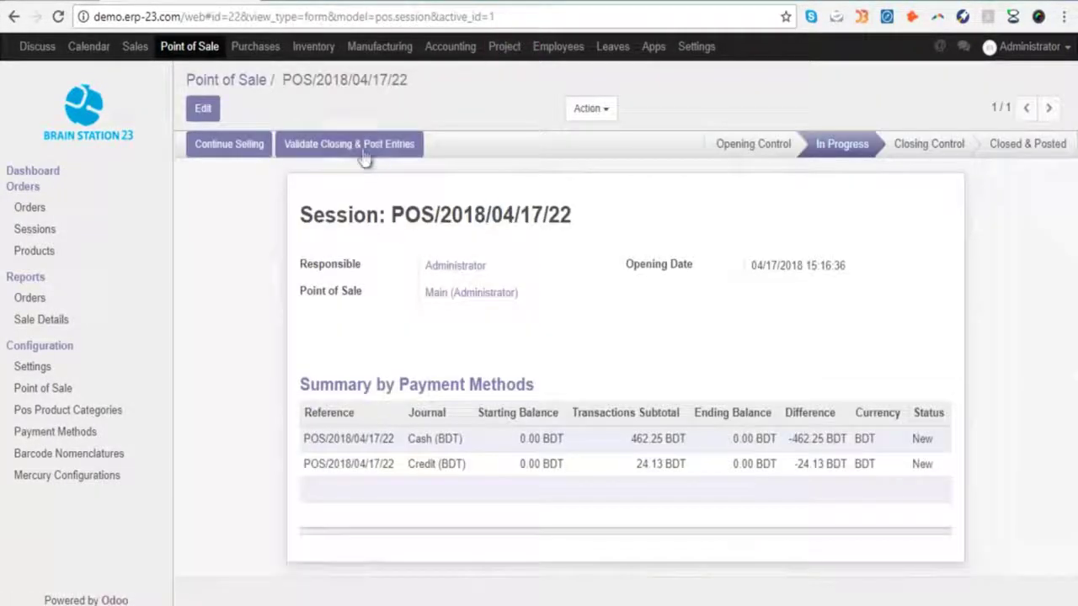
left_click(362, 155)
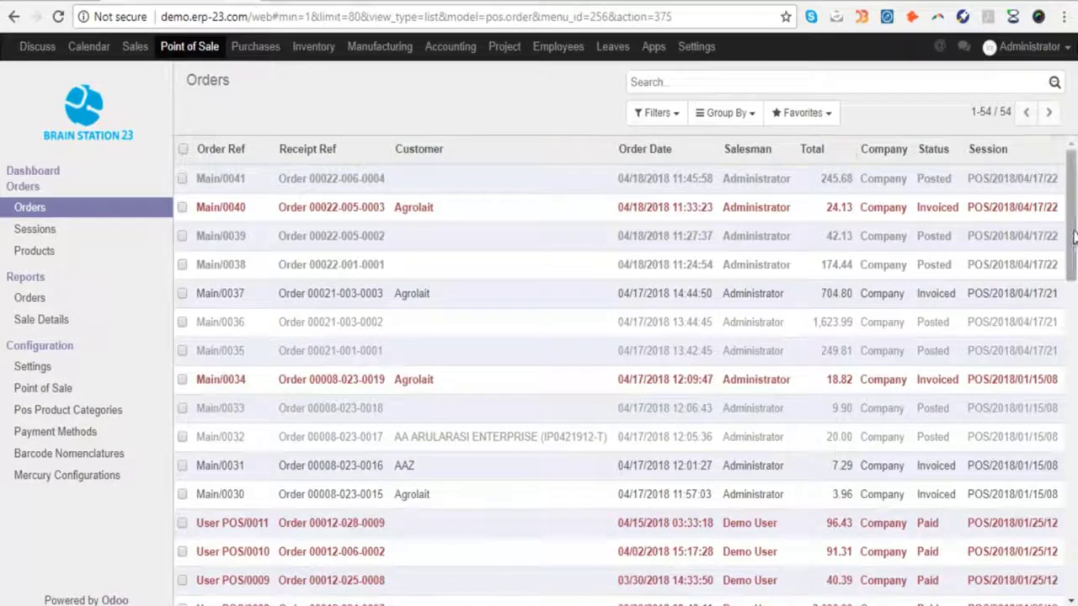
Review the orders' Group By and Filters options, the Sessions list, then the POS Products catalogue.
left_click_drag(1074, 238, 1075, 206)
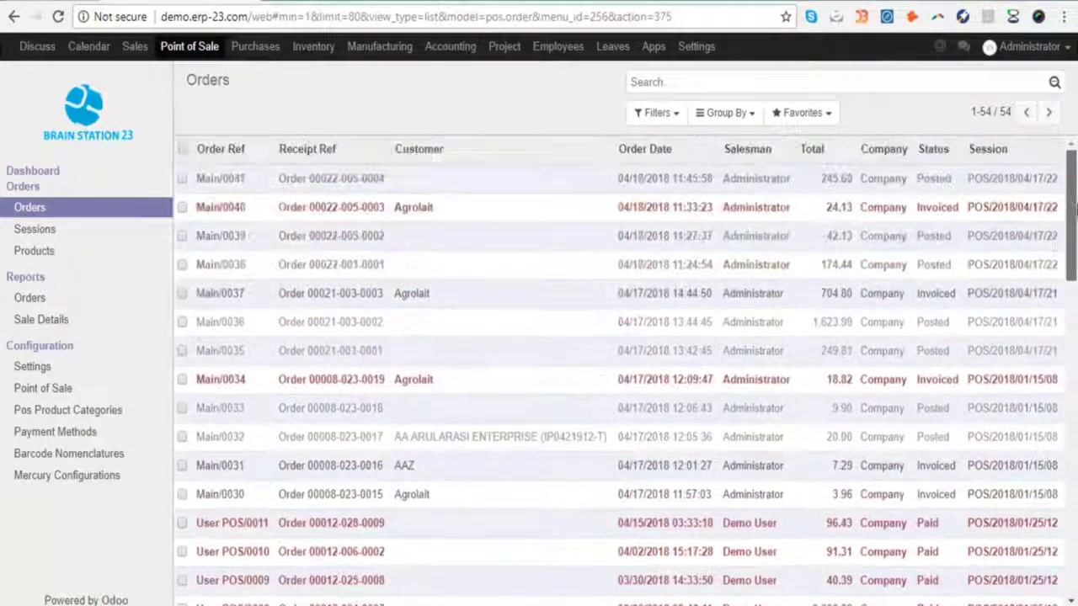
left_click(748, 116)
left_click(678, 113)
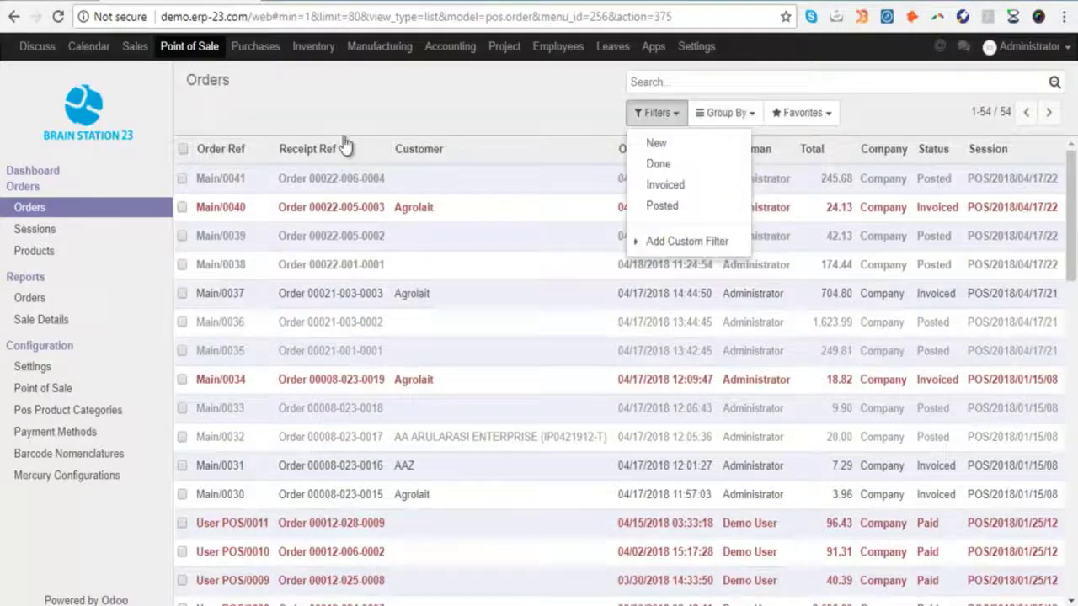
left_click(22, 230)
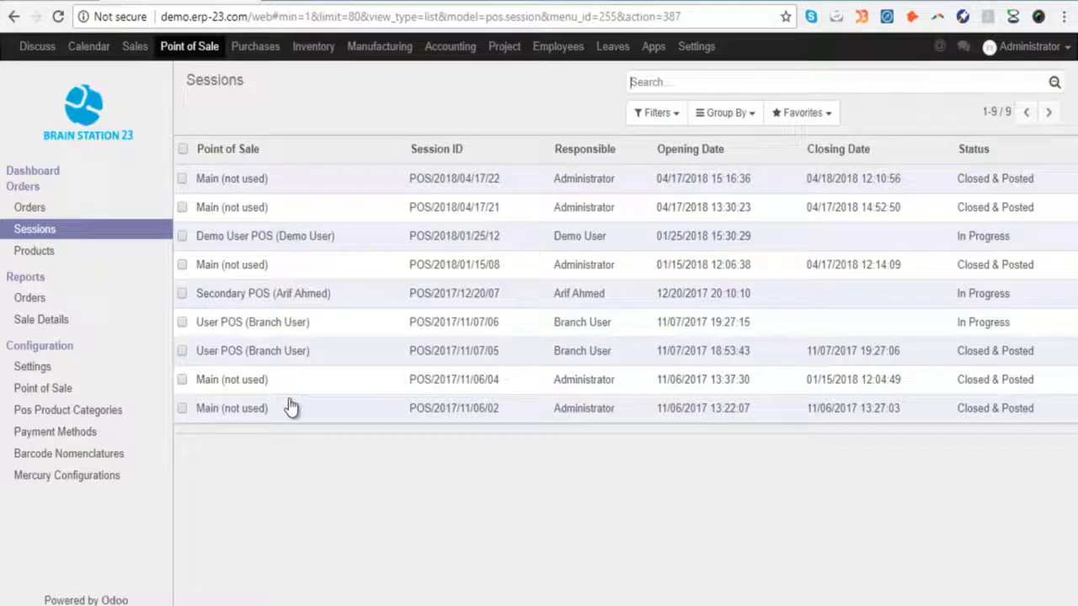
left_click(44, 252)
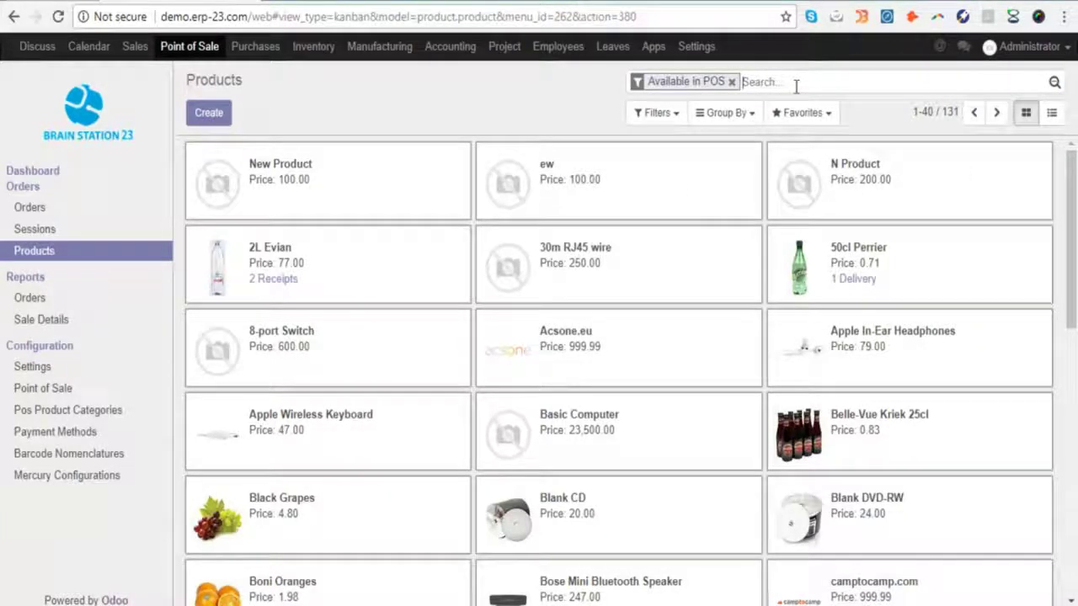
Search products for 'mik', peek at a new product form, then open Reports > Orders.
type("mi")
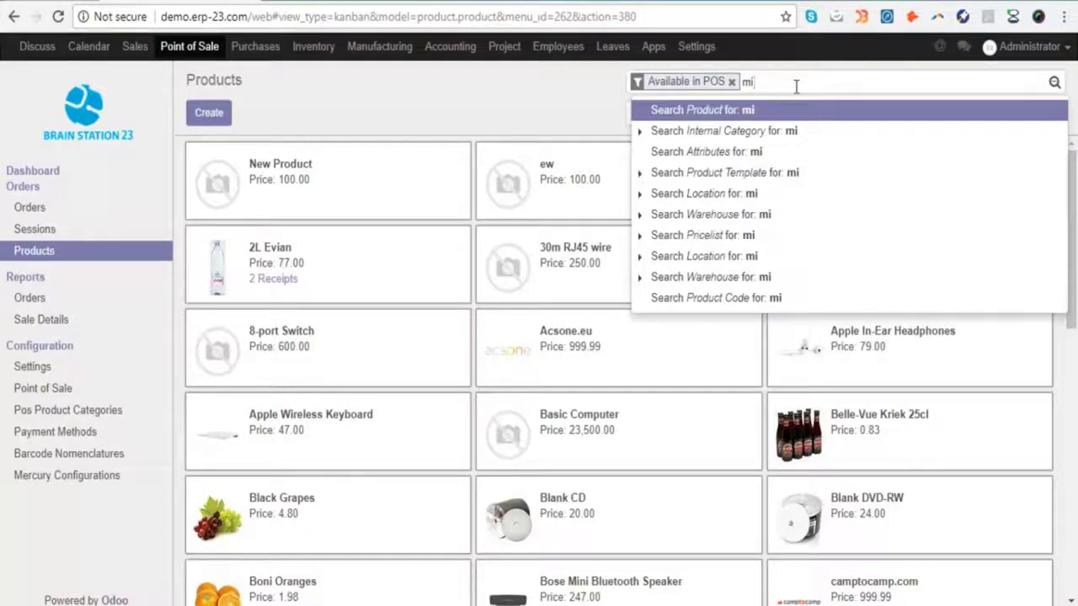
type("k")
left_click(515, 92)
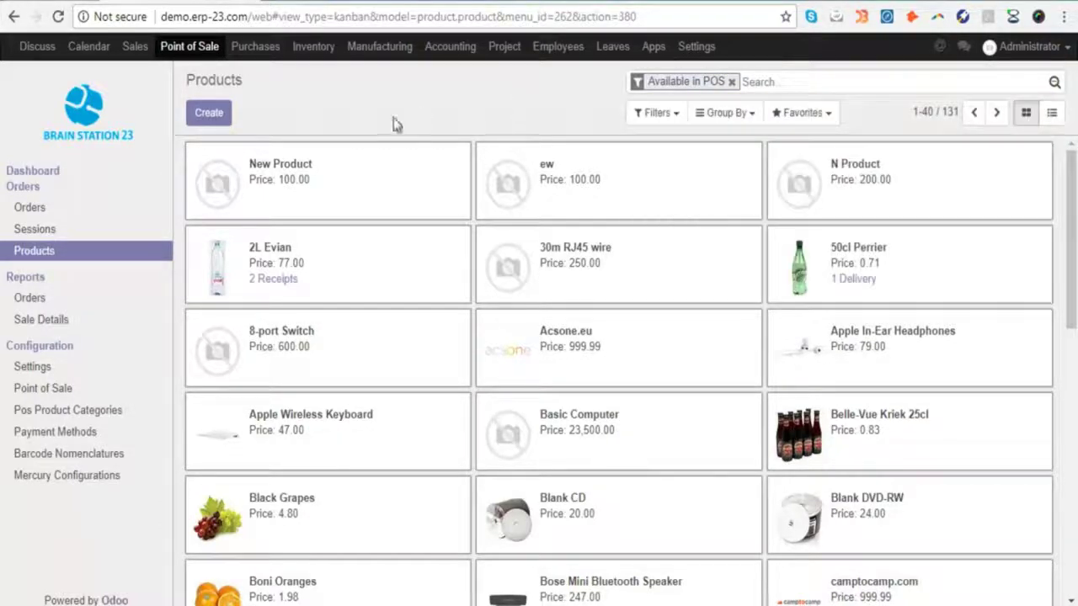
left_click(211, 116)
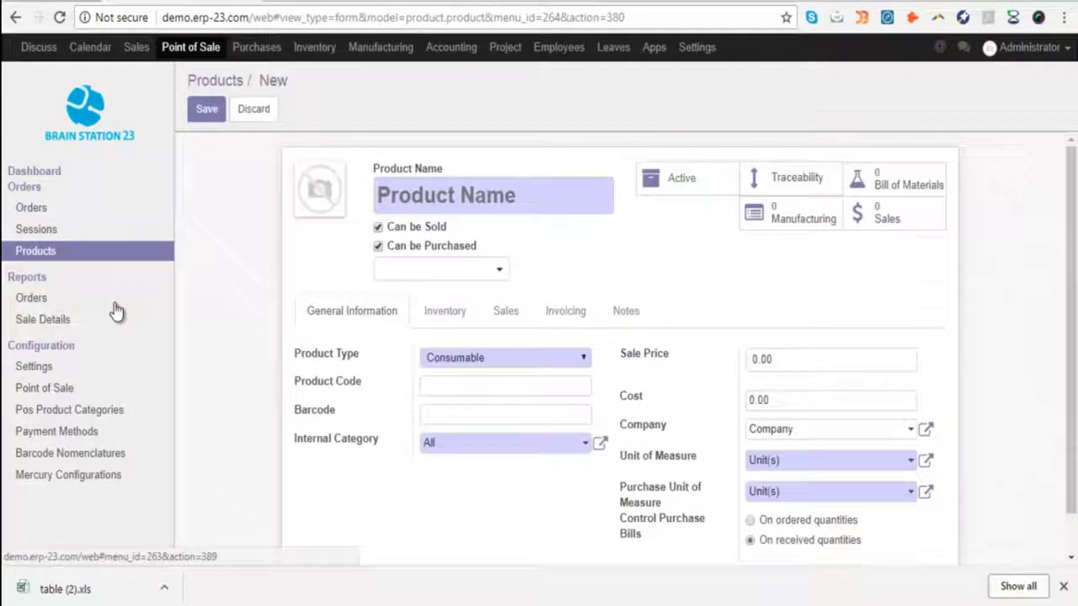
left_click(31, 298)
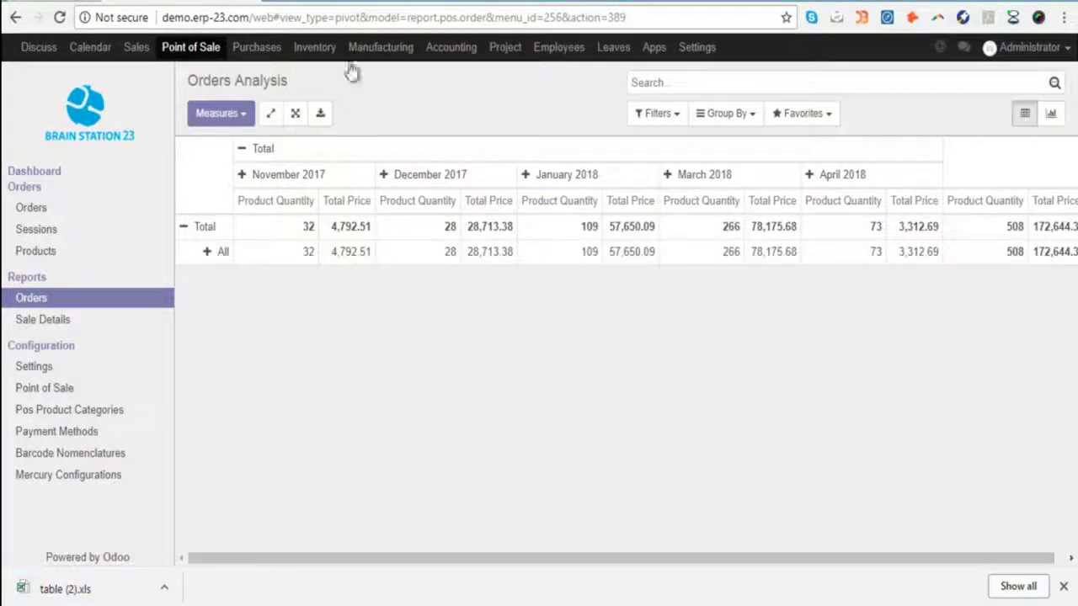
Export the orders pivot as table (3).xls, then print the Sale Details PDF and zoom in.
left_click(320, 113)
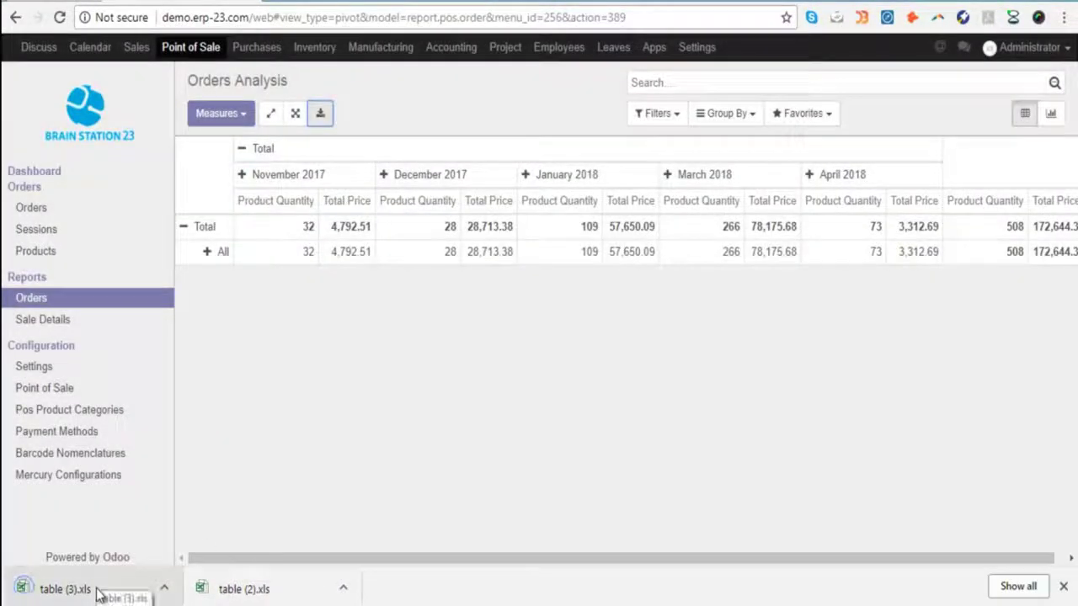
left_click(79, 590)
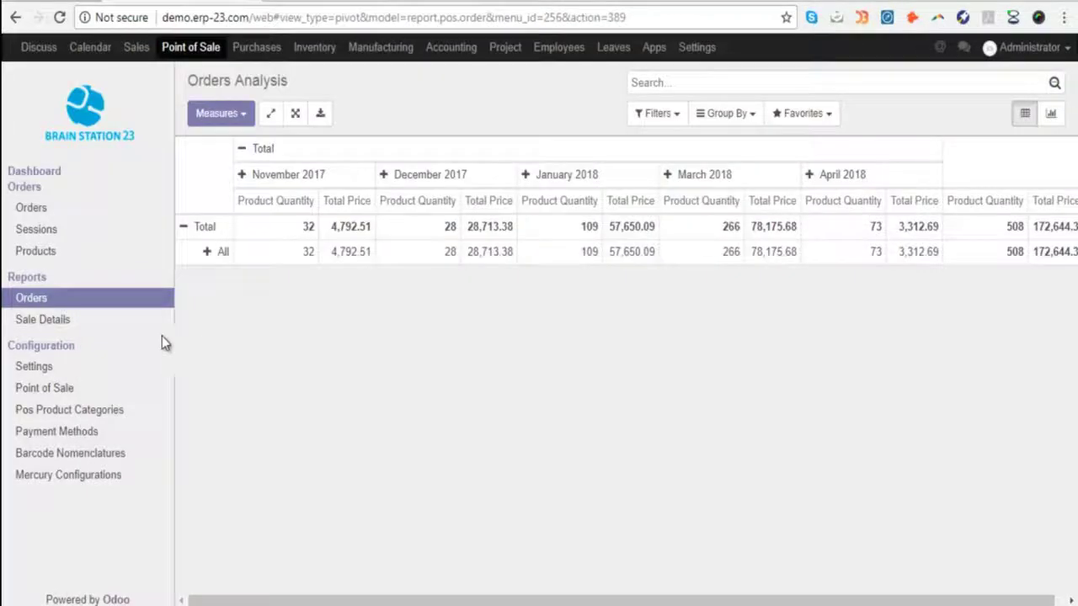
left_click(23, 326)
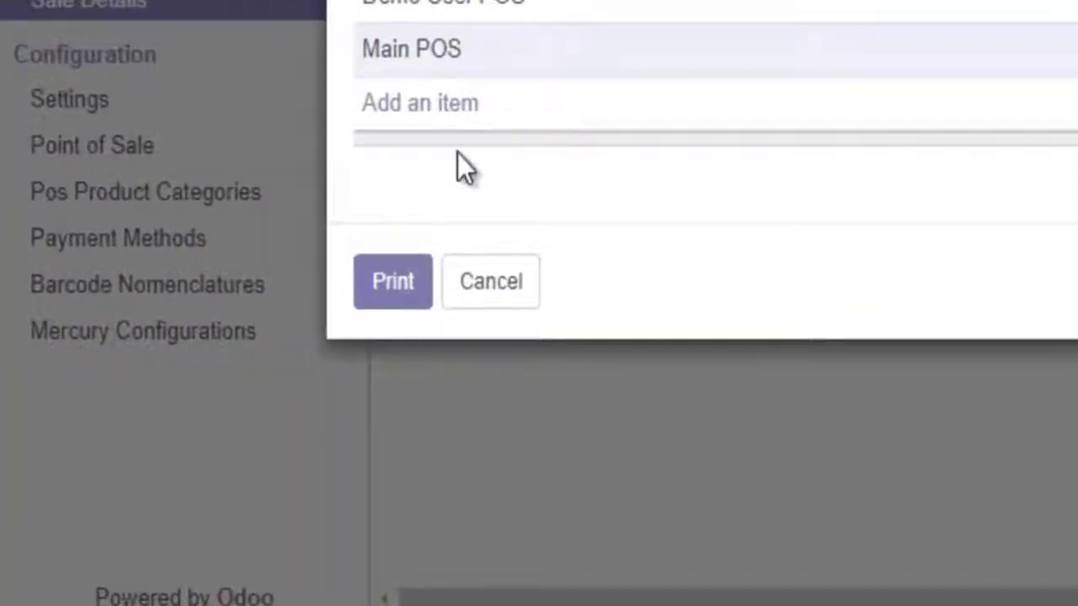
left_click(403, 300)
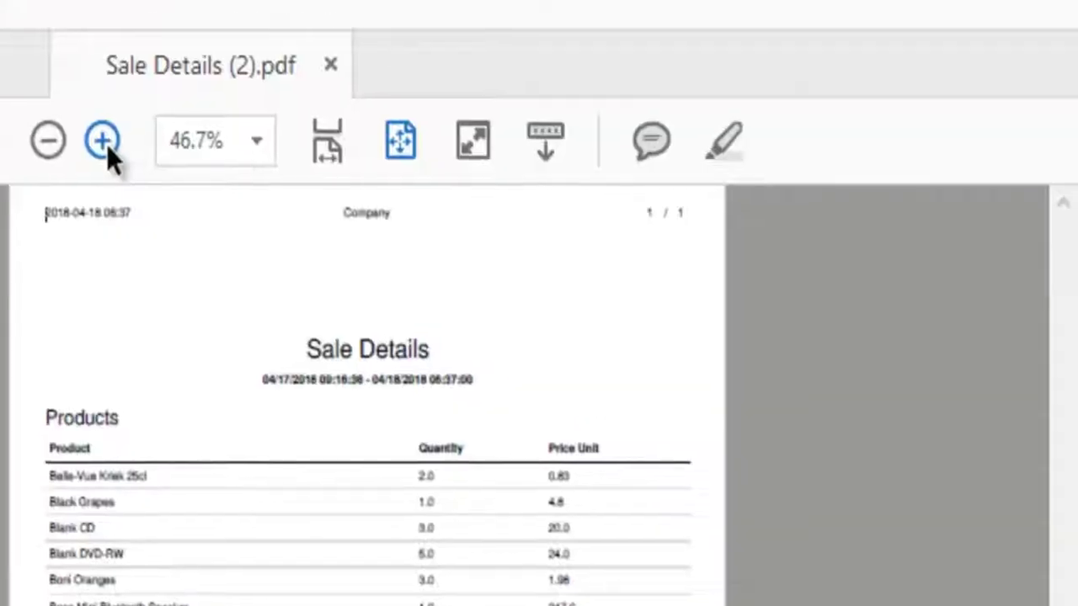
left_click(103, 142)
left_click(103, 141)
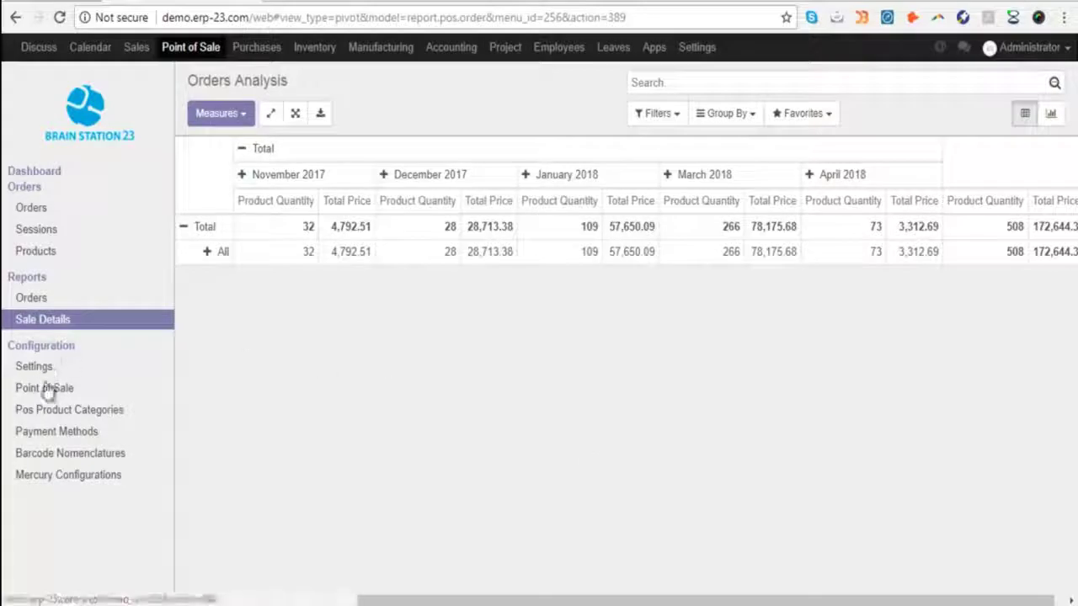
Preview new-record forms for Point of Sale, POS Product Categories and Payment Methods, then return to the dashboard.
left_click(45, 394)
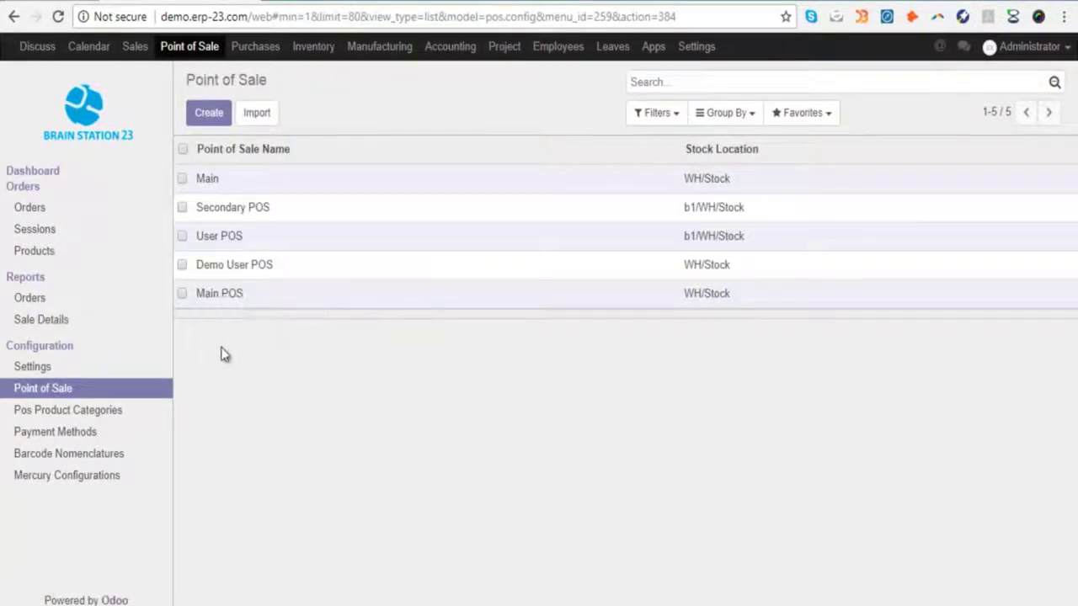
left_click(210, 114)
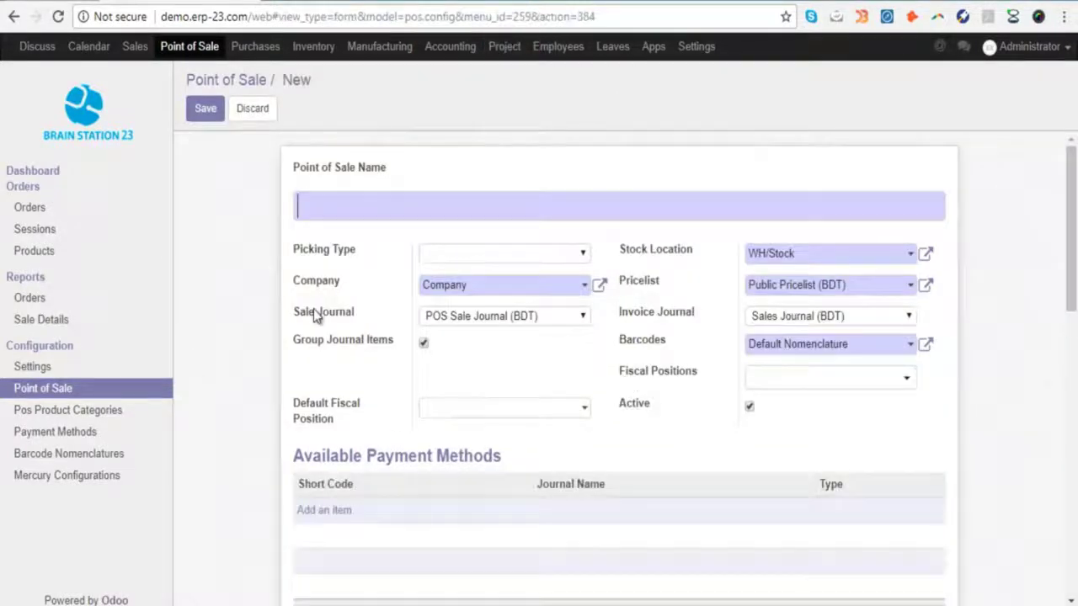
left_click(91, 412)
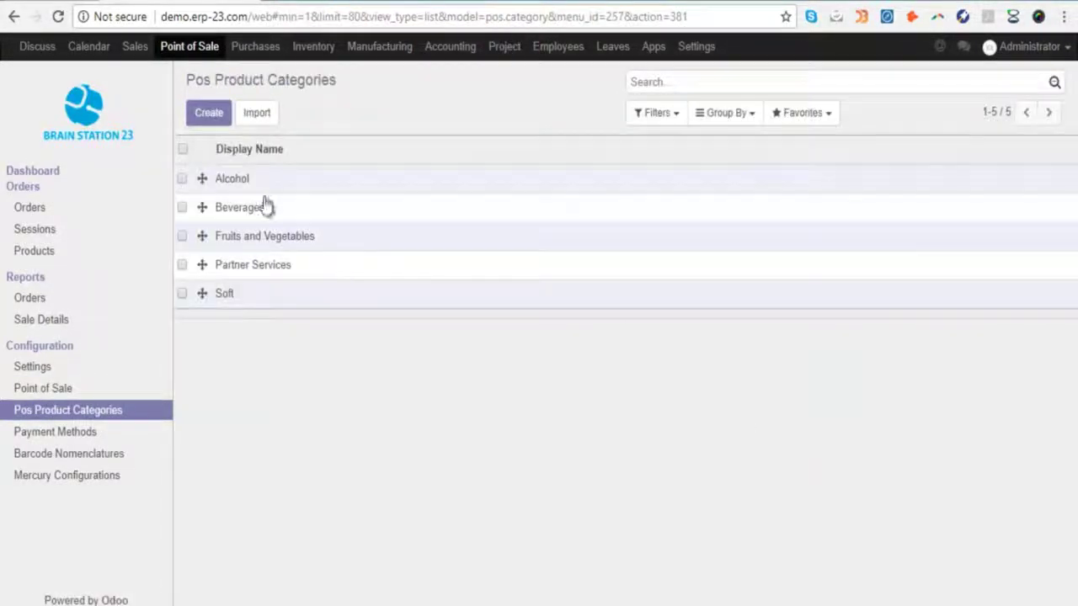
left_click(210, 113)
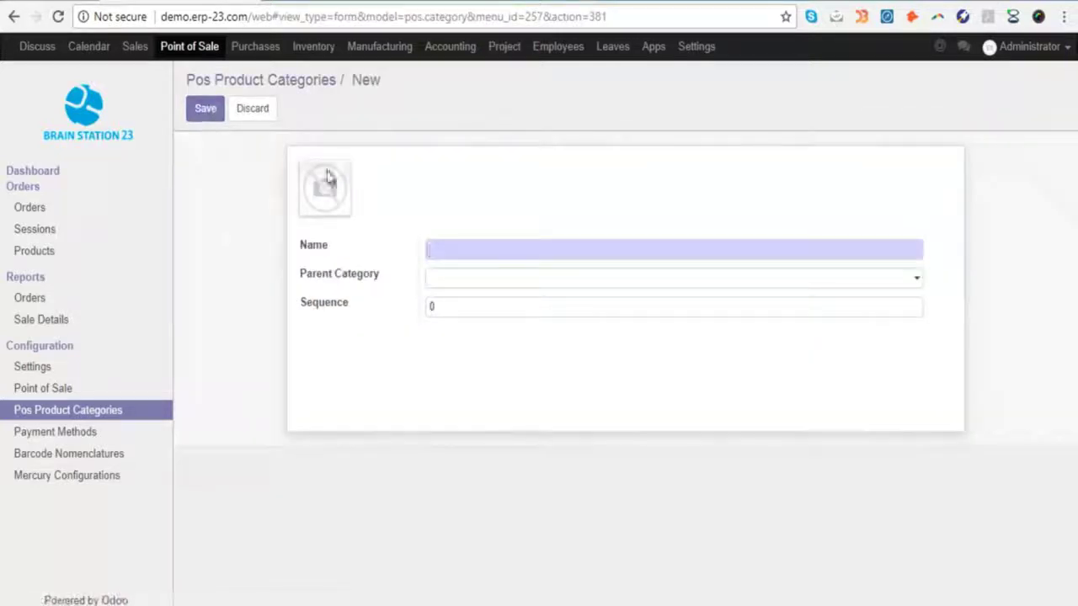
left_click(79, 433)
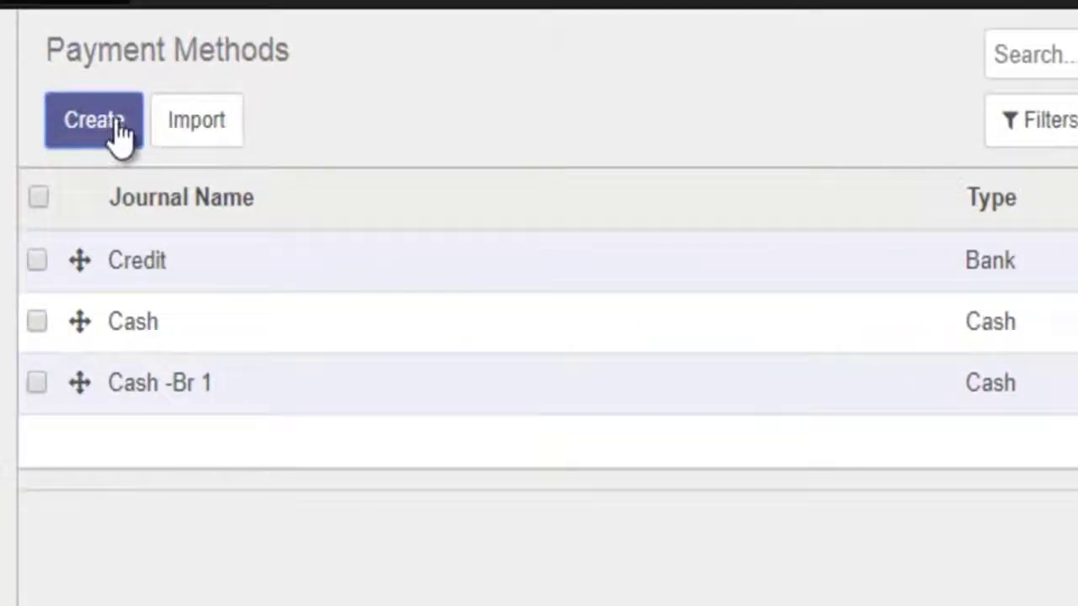
left_click(118, 127)
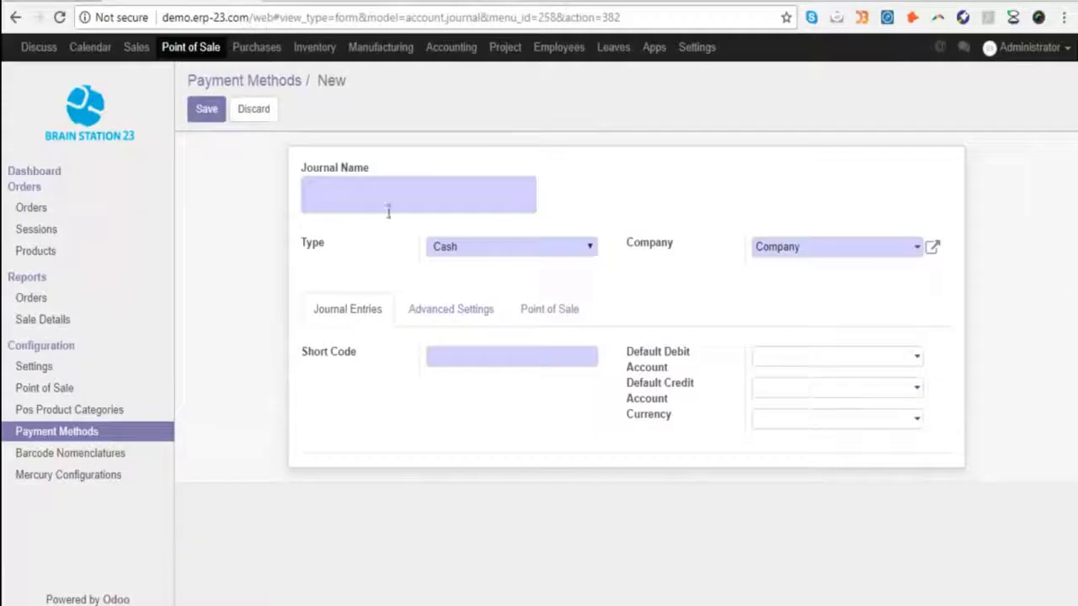
left_click(226, 47)
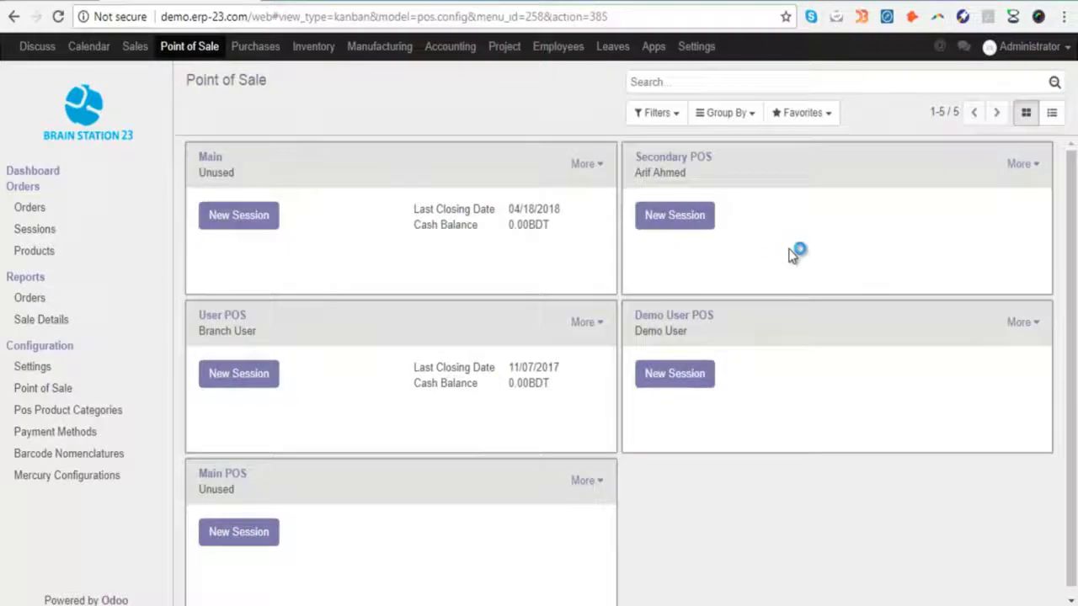